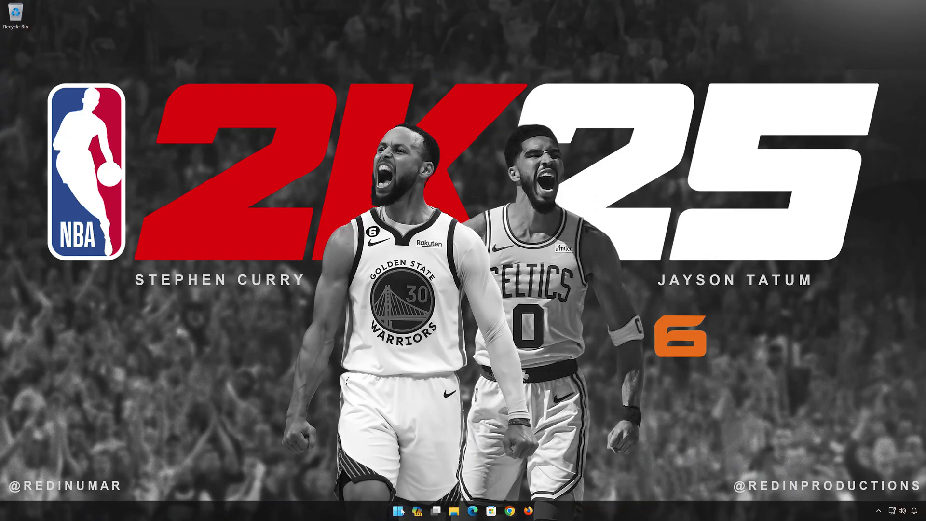
- Search the Start menu for cmd and run Command Prompt as administrator
left_click(398, 511)
type("cmd")
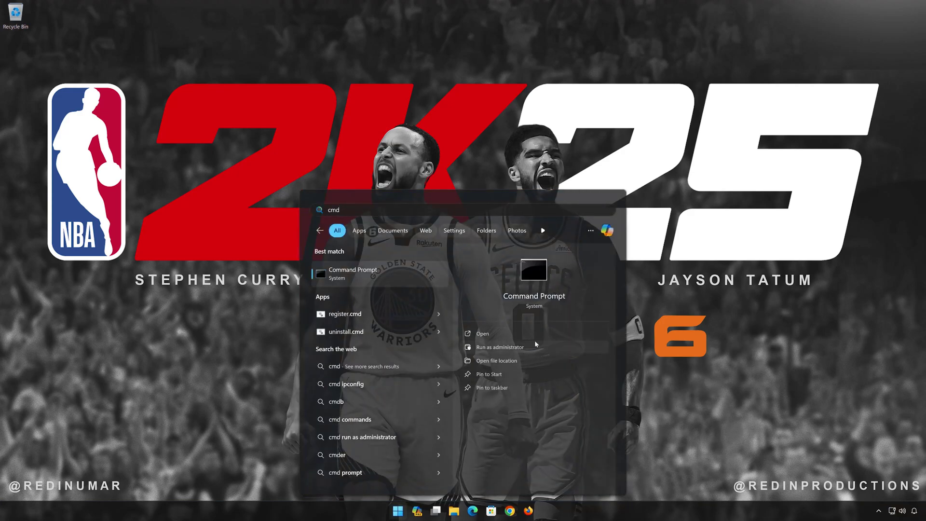
left_click(546, 347)
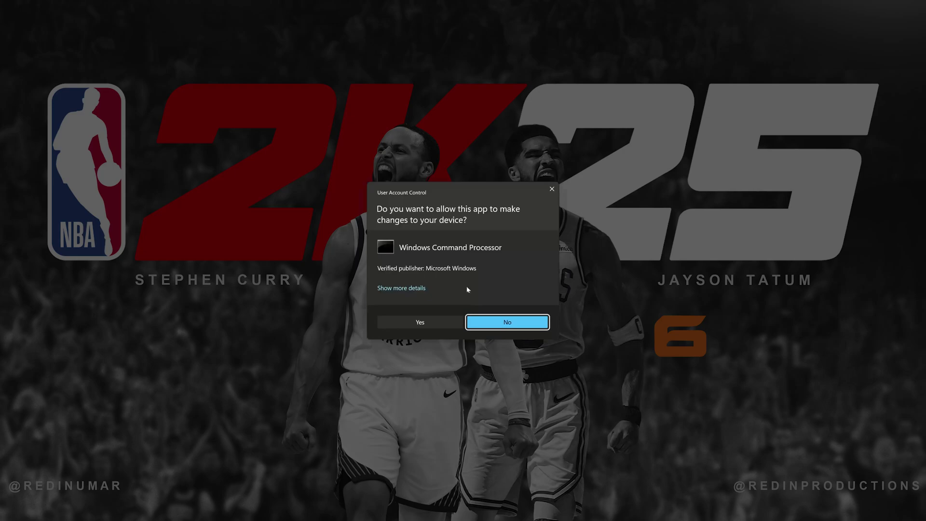
- Approve the admin prompt, then run ipconfig /release and ipconfig /renew to refresh Ethernet0's address
left_click(424, 325)
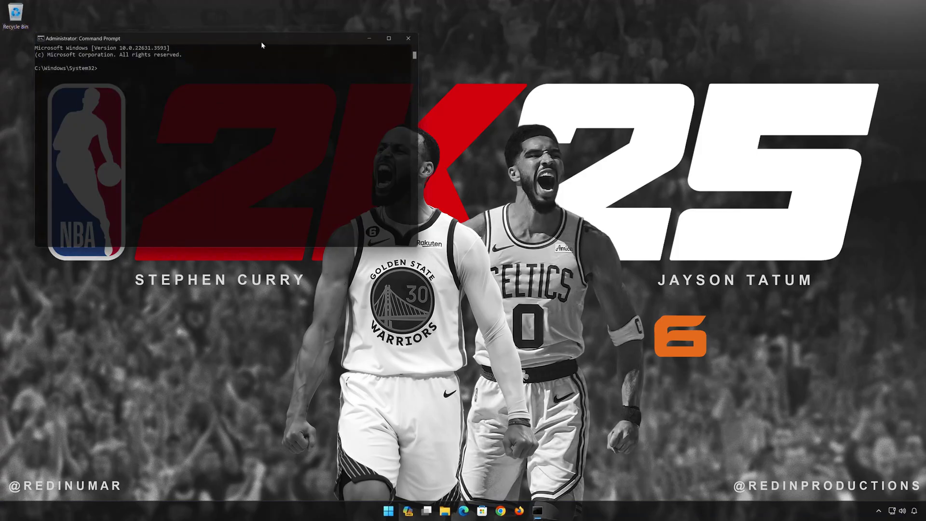
left_click_drag(261, 45, 506, 112)
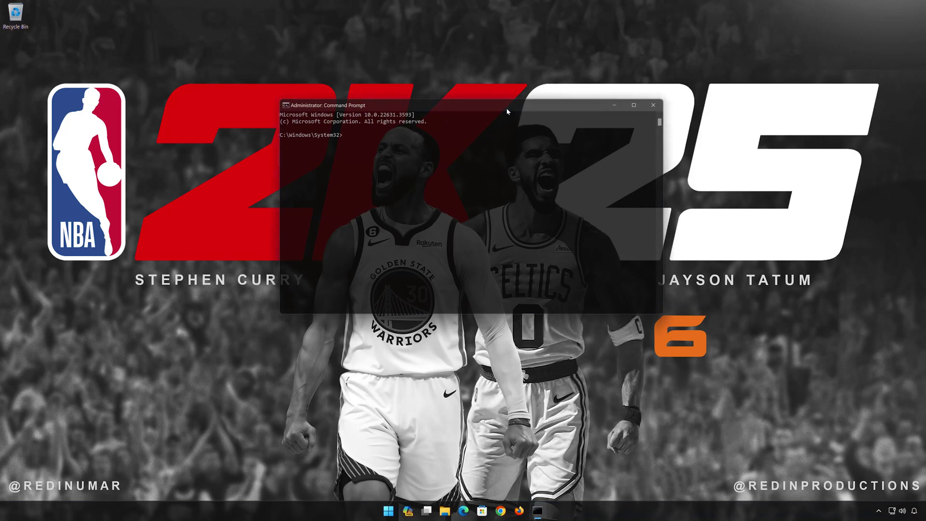
type("ipconf")
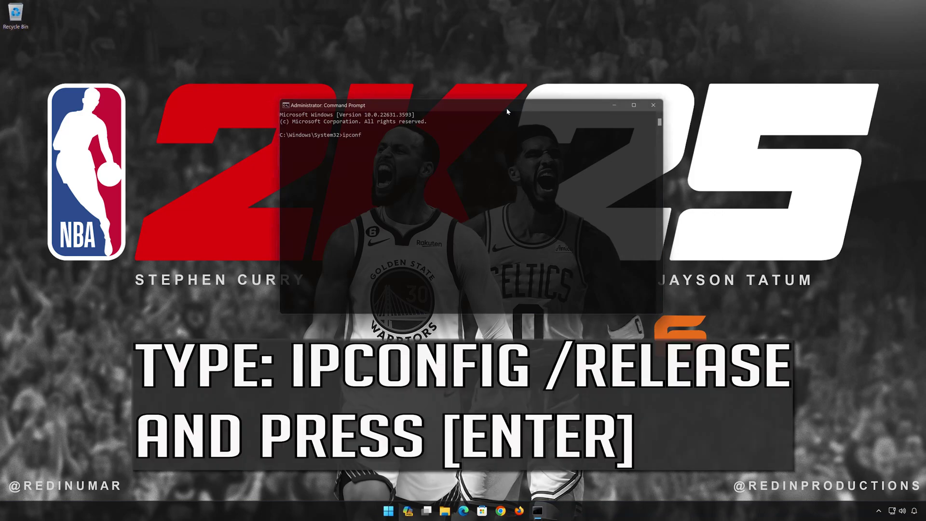
type("i")
type("g /re")
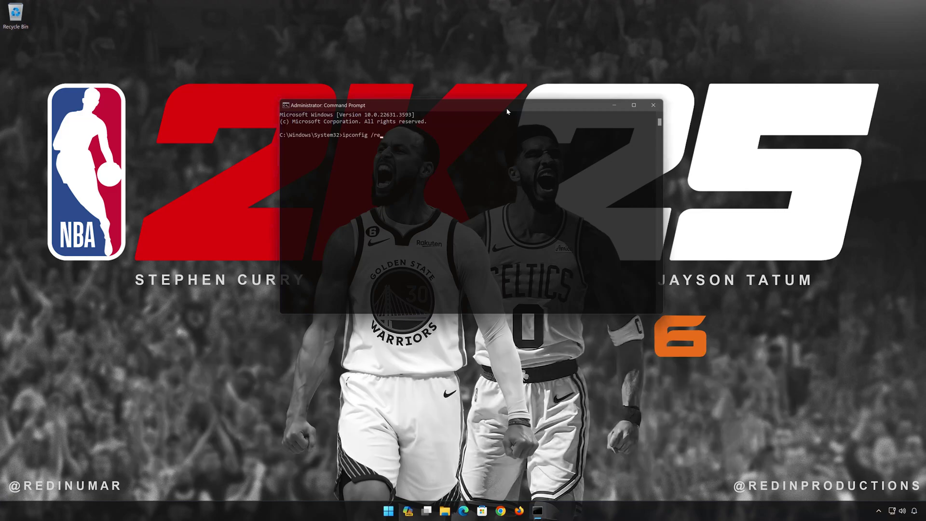
type("lease")
key("Return")
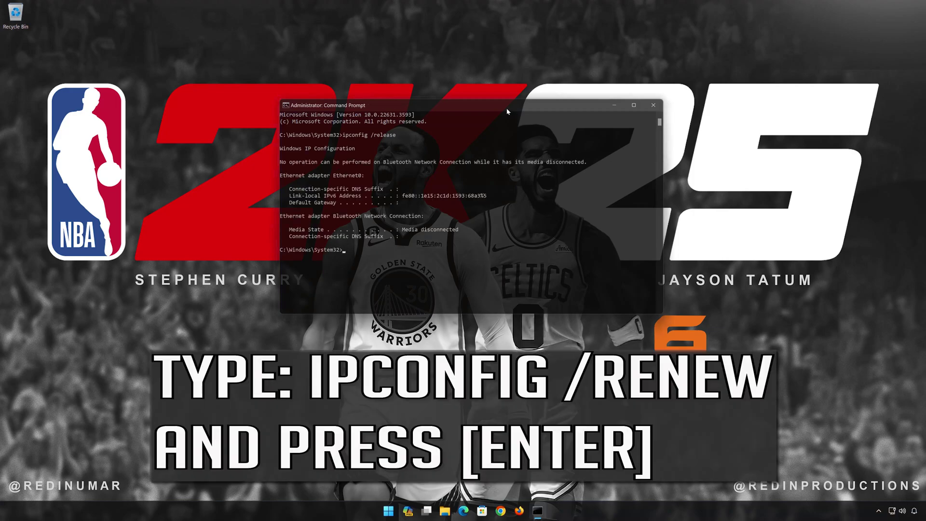
type("ipcon")
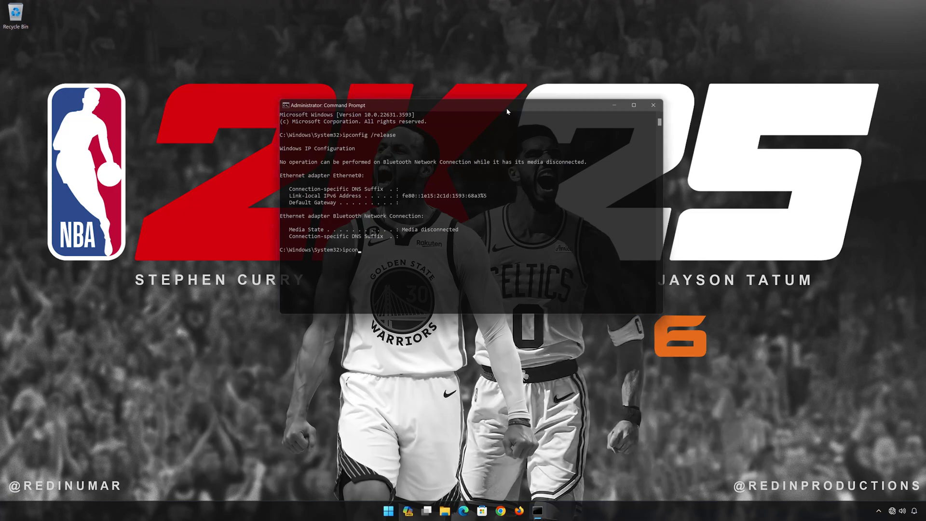
type("fig /renew")
key("Return")
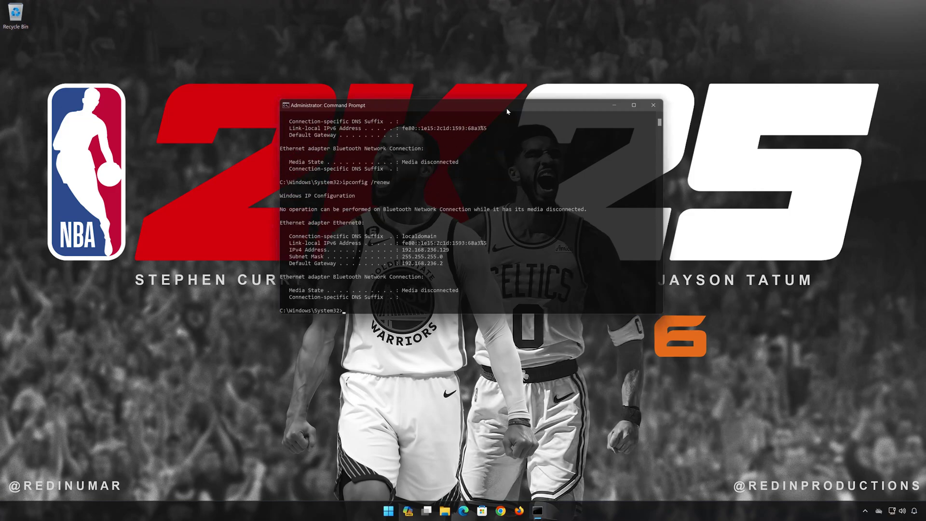
- Run ipconfig /flushdns to clear the DNS resolver cache, then enter exit
type("i")
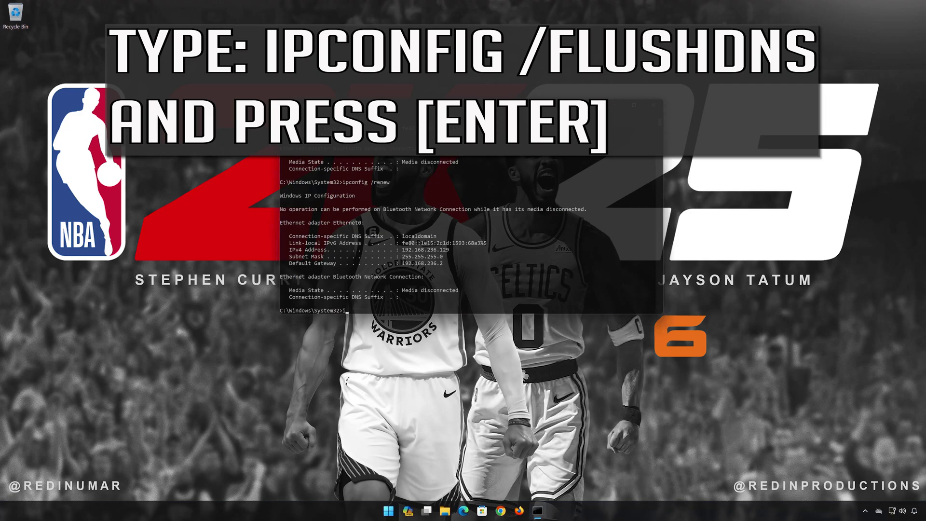
type("pcon")
type("fig /flu")
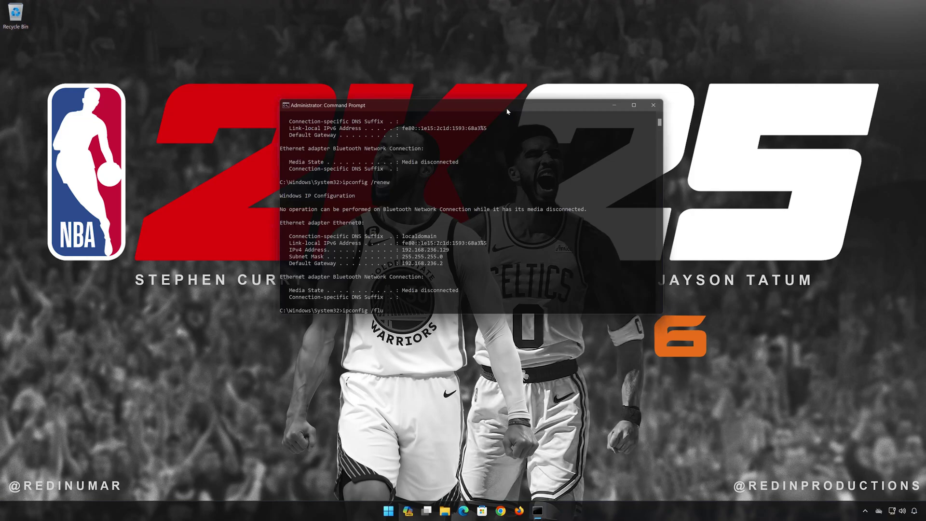
type("shdns")
key("Return")
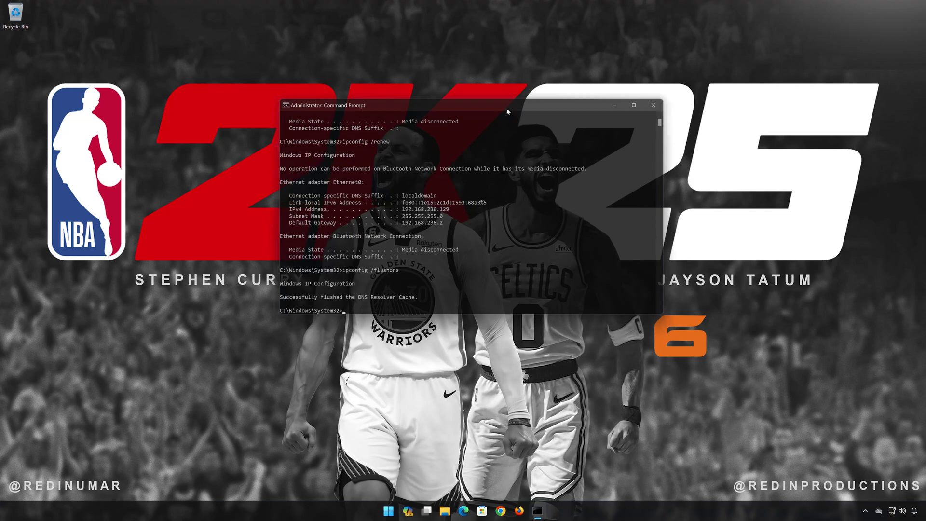
type("exit")
- Close the console and restart the PC from the Start menu's power options
key("Return")
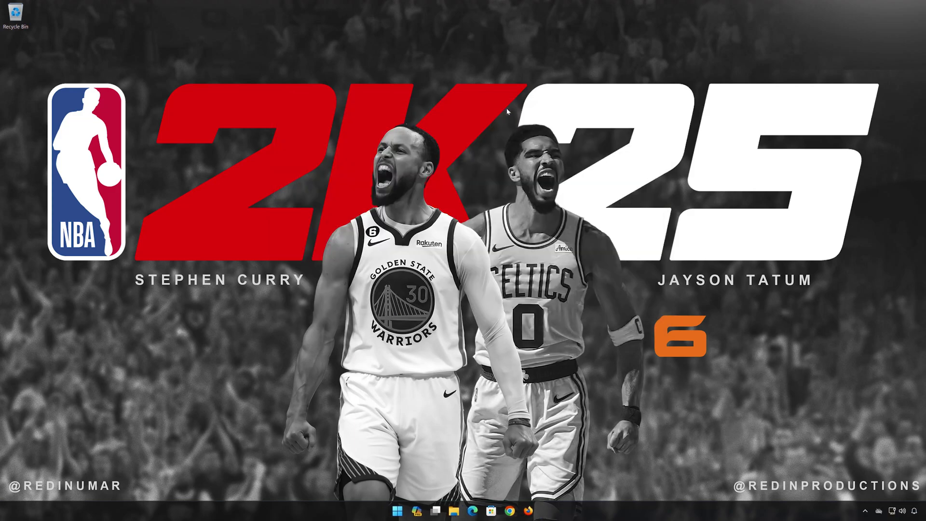
left_click(399, 511)
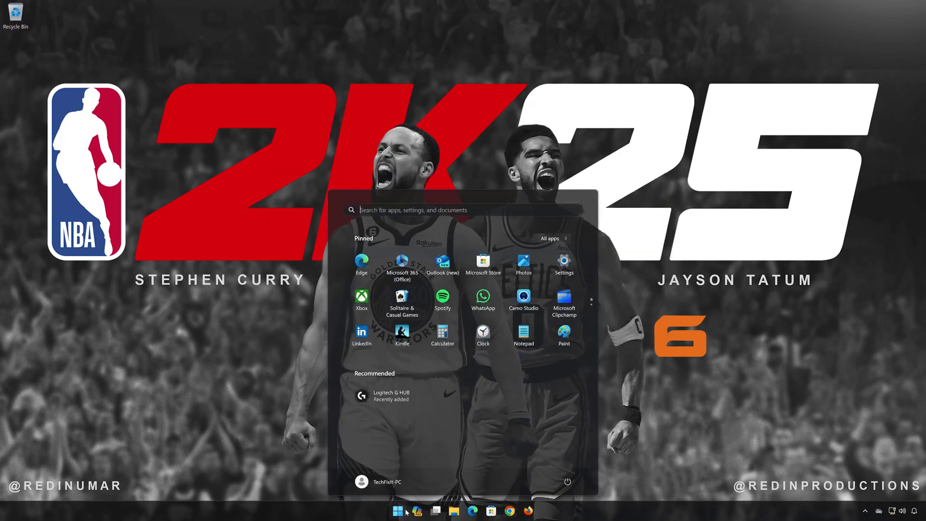
left_click(567, 482)
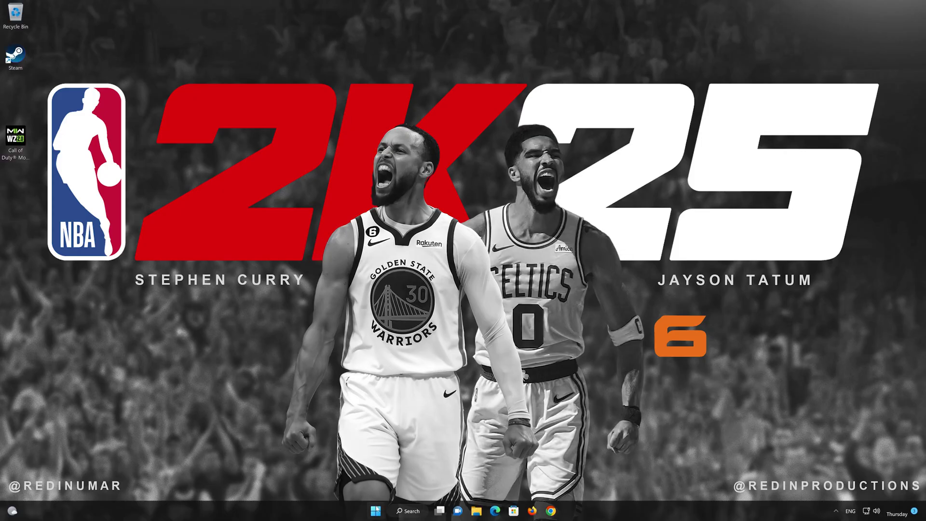
- Search the Start menu for 'control panel' and open Control Panel
key("super")
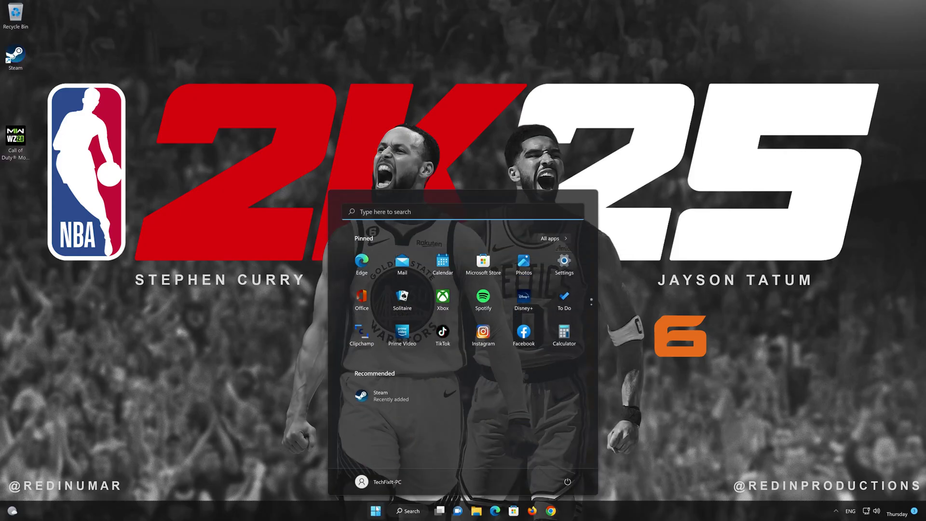
type("control pan")
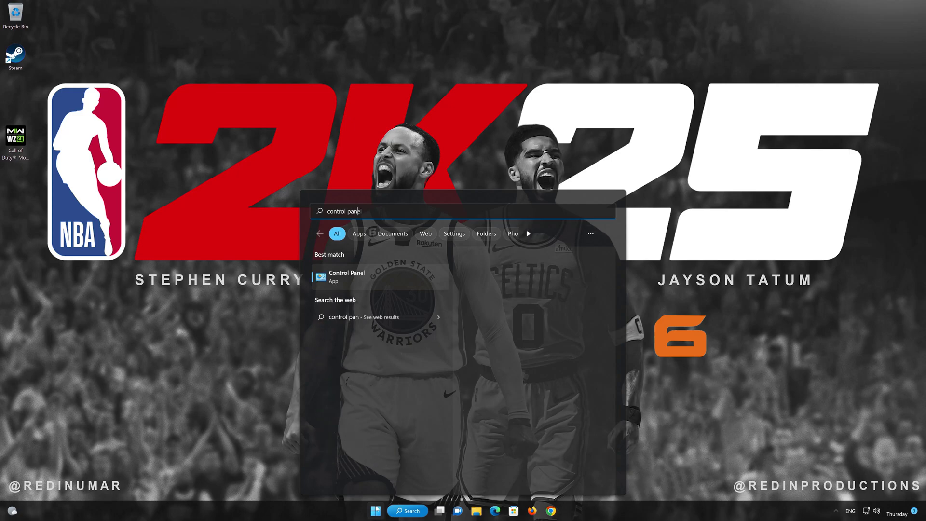
type("el")
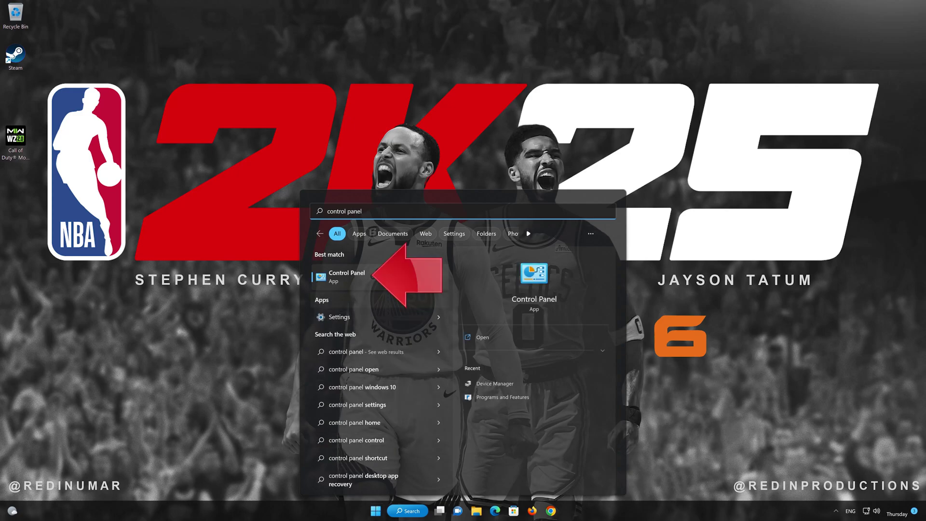
left_click(373, 279)
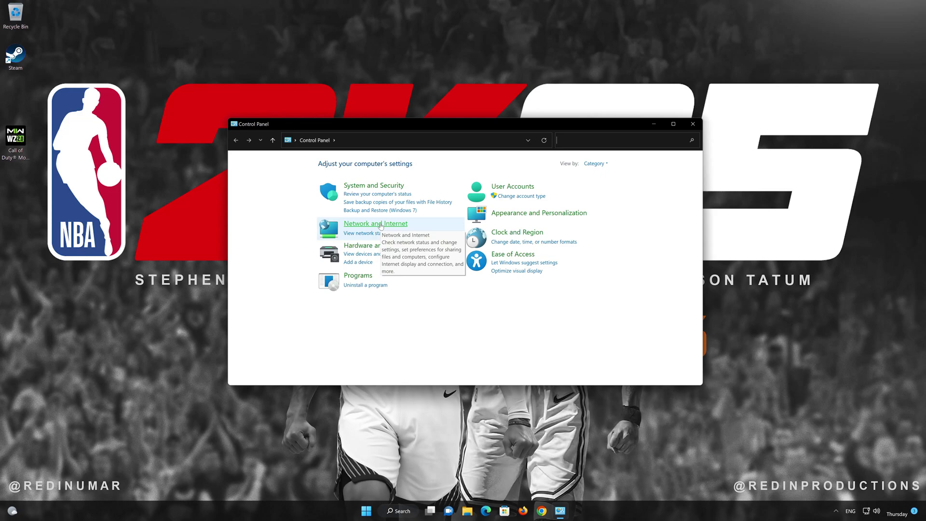
- Go through Network and Internet and Network and Sharing Center to the Ethernet0 Status dialog
left_click(380, 224)
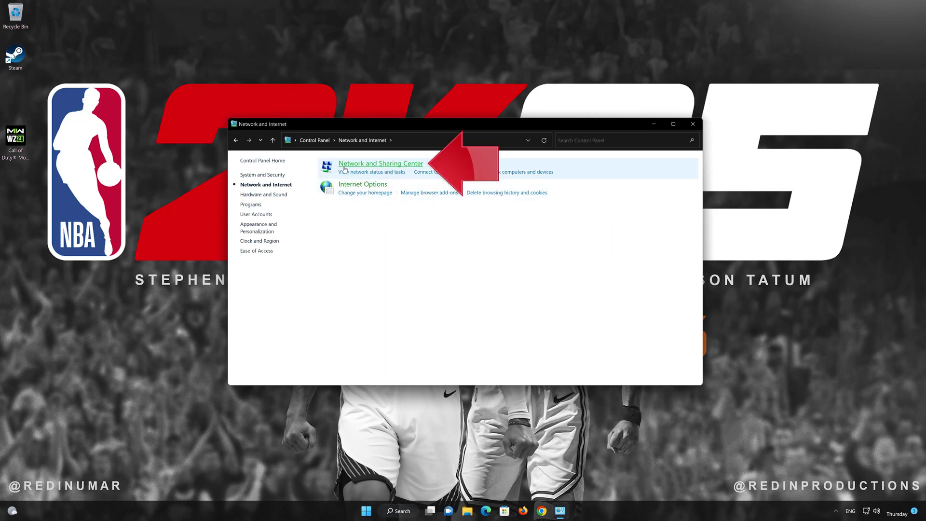
left_click(392, 165)
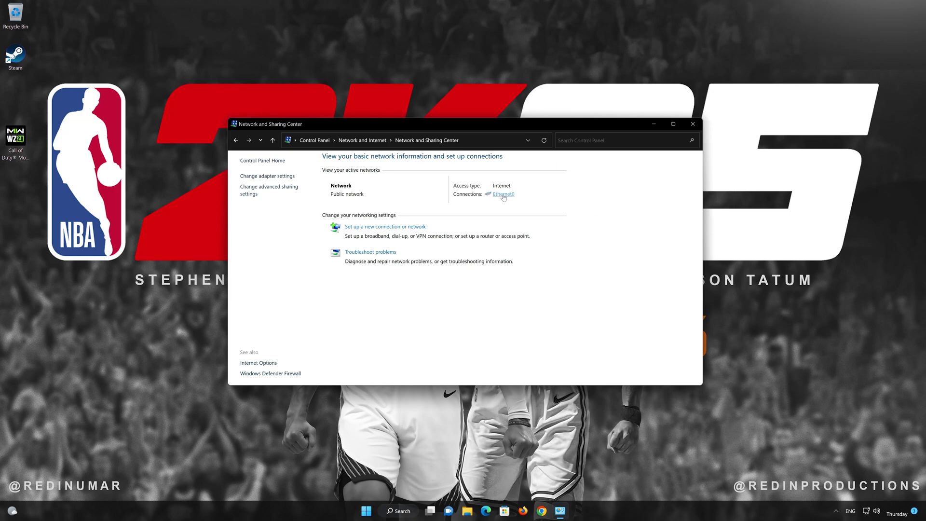
left_click(503, 194)
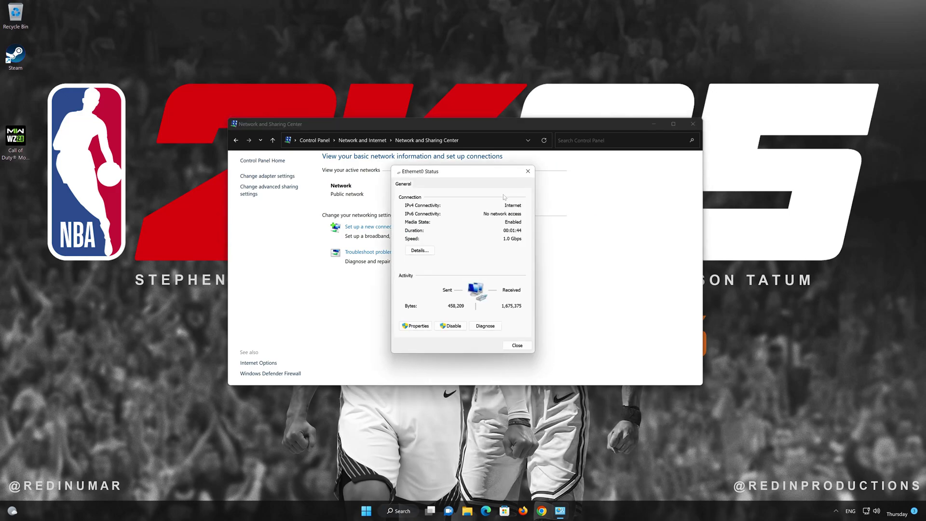
- Open Ethernet0's properties and the Internet Protocol Version 4 (TCP/IPv4) settings
left_click(418, 326)
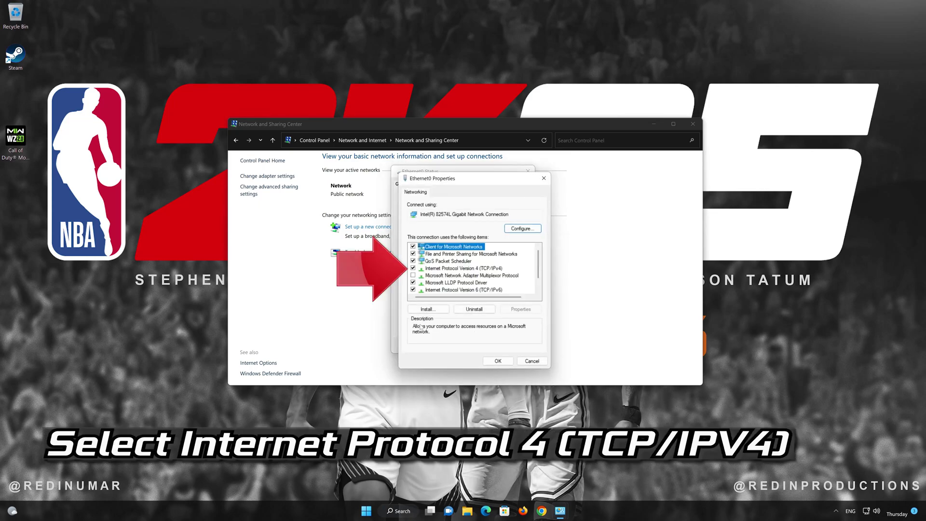
left_click(437, 269)
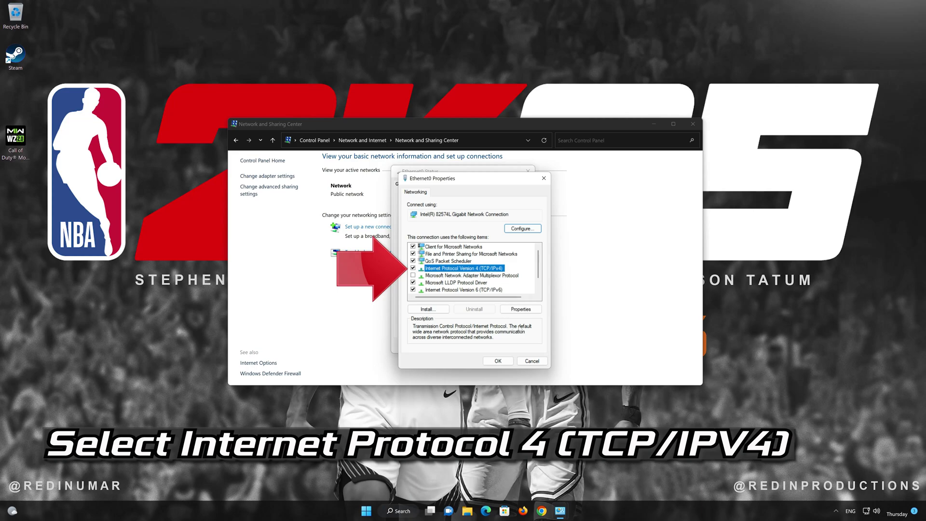
left_click(527, 307)
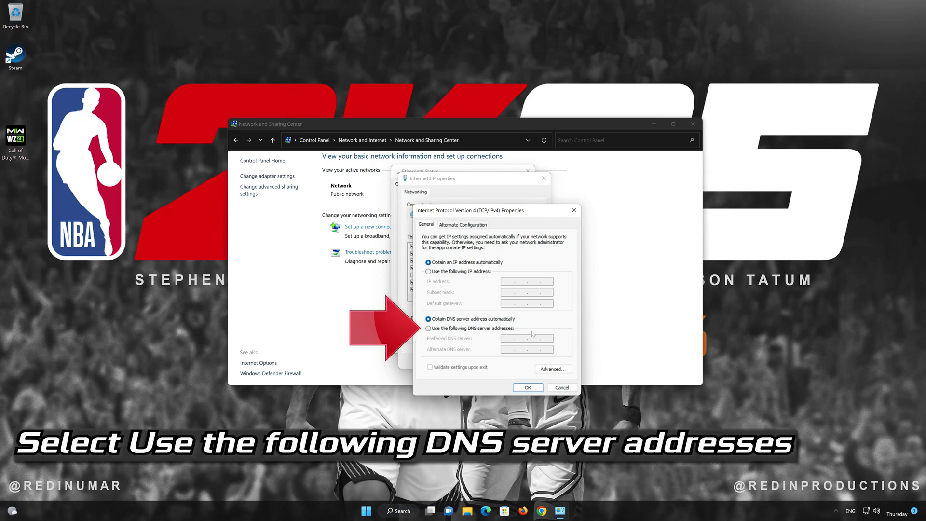
- Set Ethernet0's preferred DNS to 8.8.8.8 and alternate DNS to 8.8.4.4, and save
left_click(428, 329)
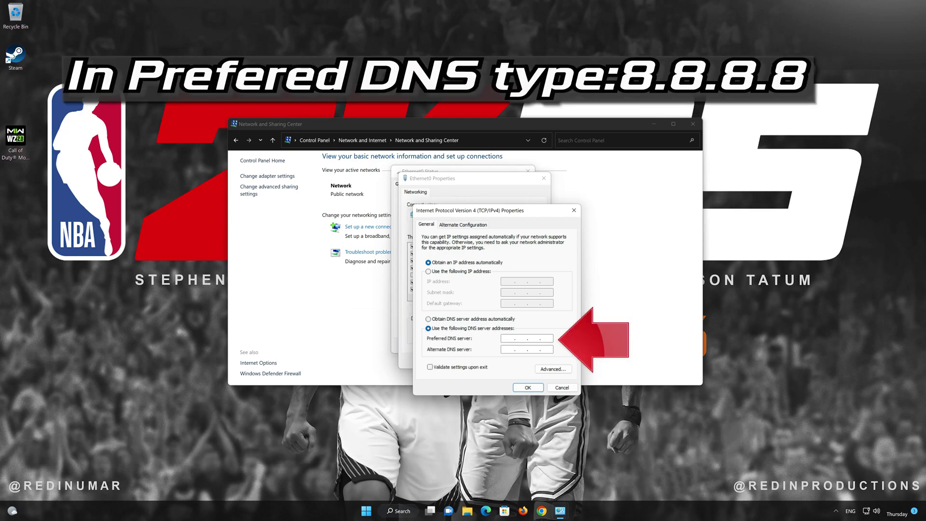
type("8")
type("8.8.8")
left_click(509, 349)
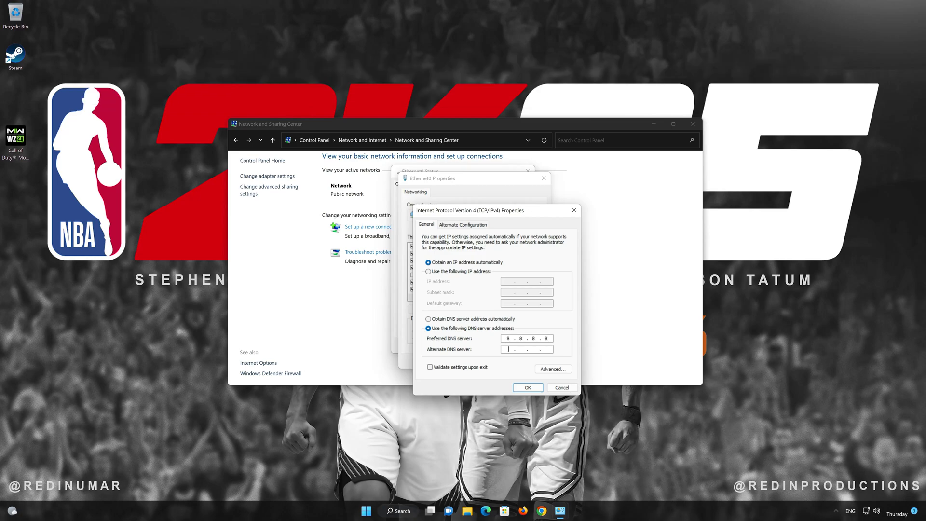
type("8 . 8 . 4 . 4")
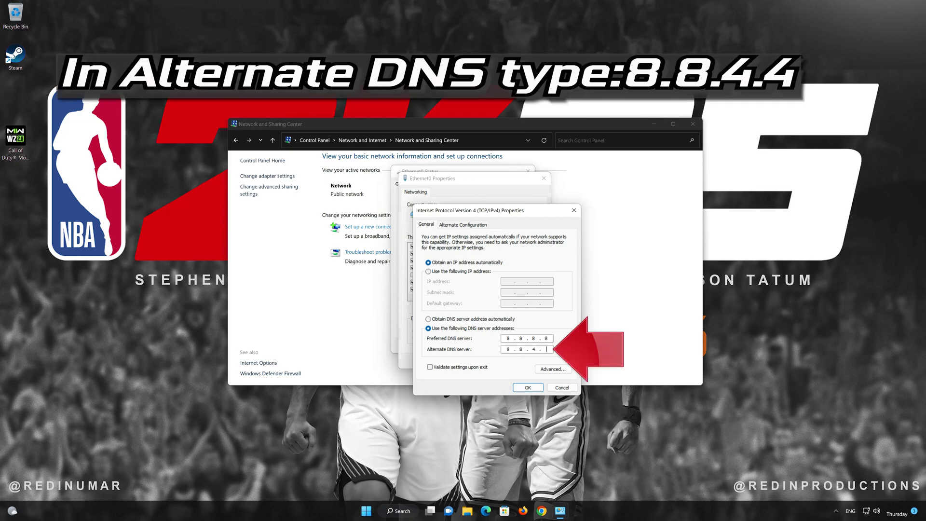
left_click(528, 387)
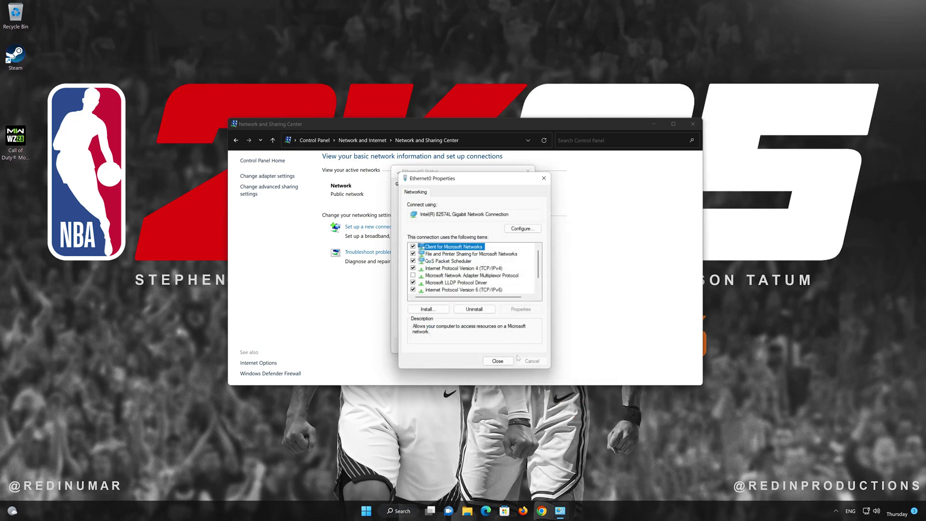
left_click(497, 360)
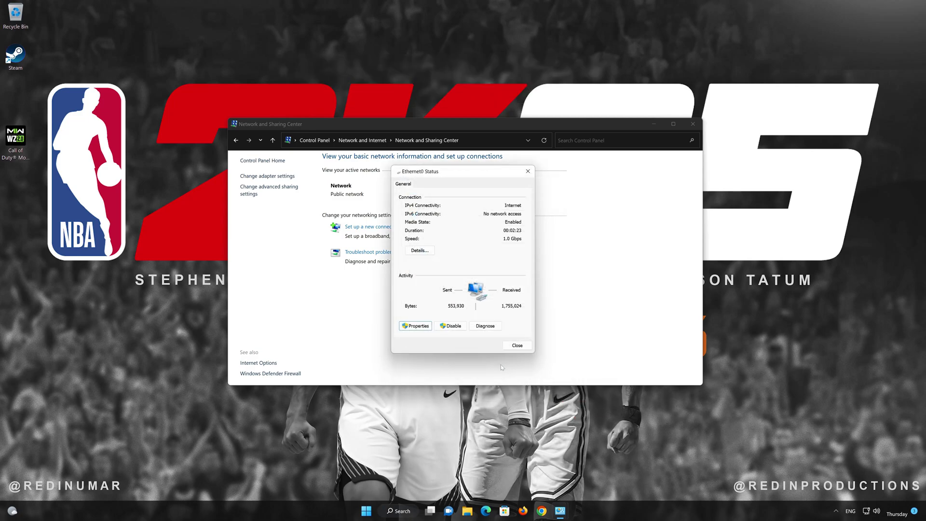
- Close the Ethernet0 Status dialog and the Network and Sharing Center window
left_click(517, 345)
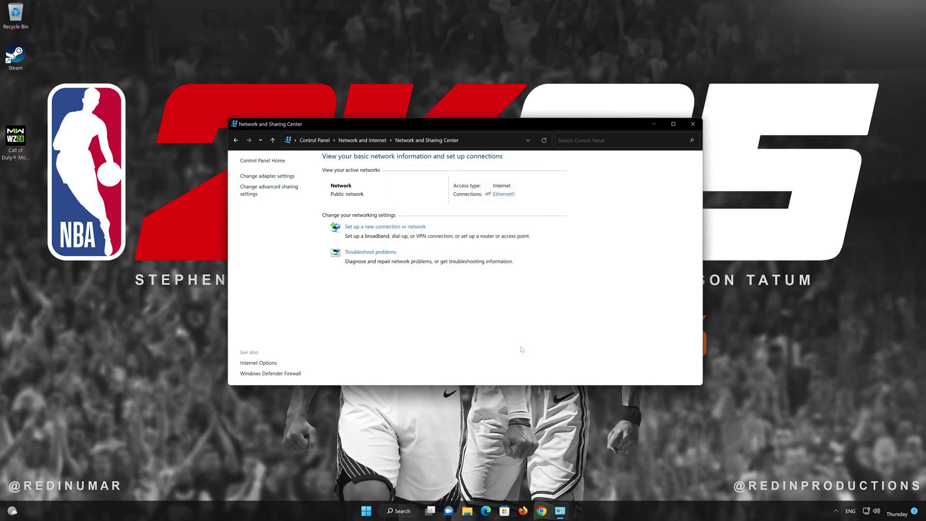
left_click(697, 127)
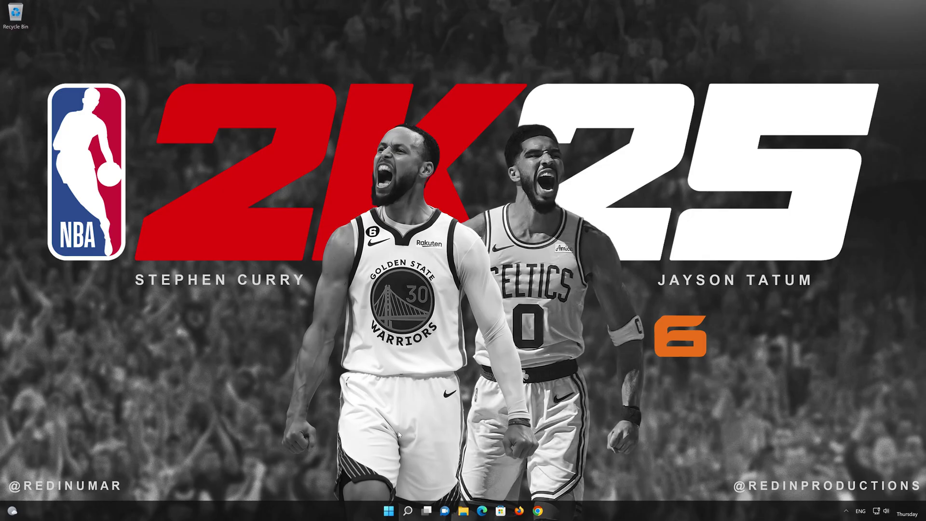
- Launch Settings from the Start menu and go to the Network & internet page
left_click(388, 510)
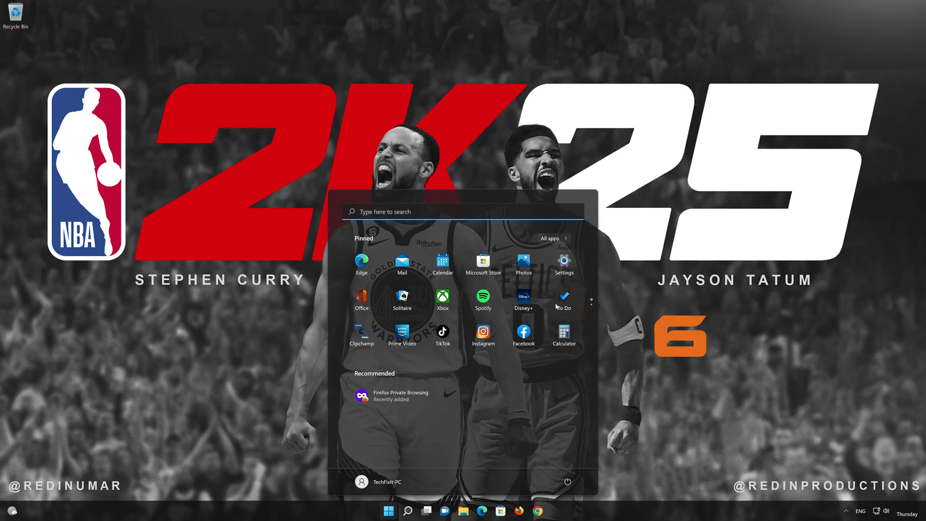
left_click(563, 263)
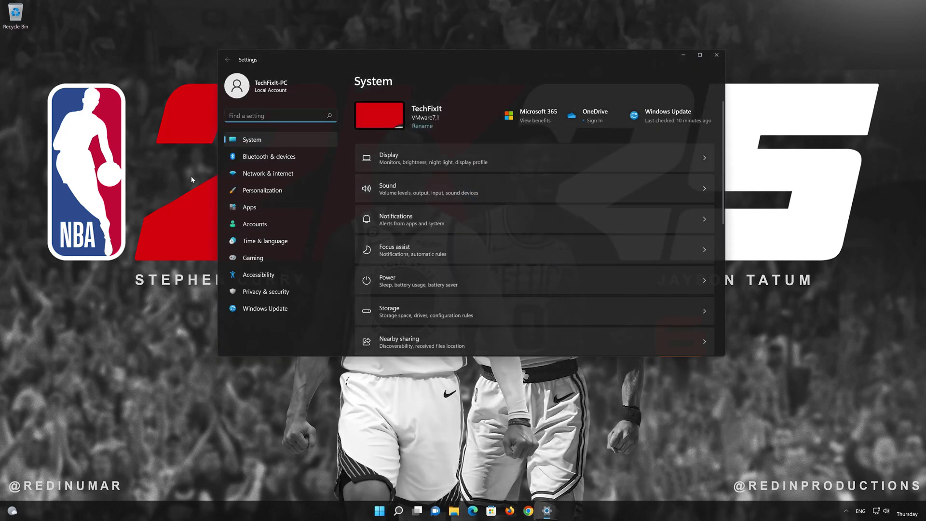
left_click(280, 175)
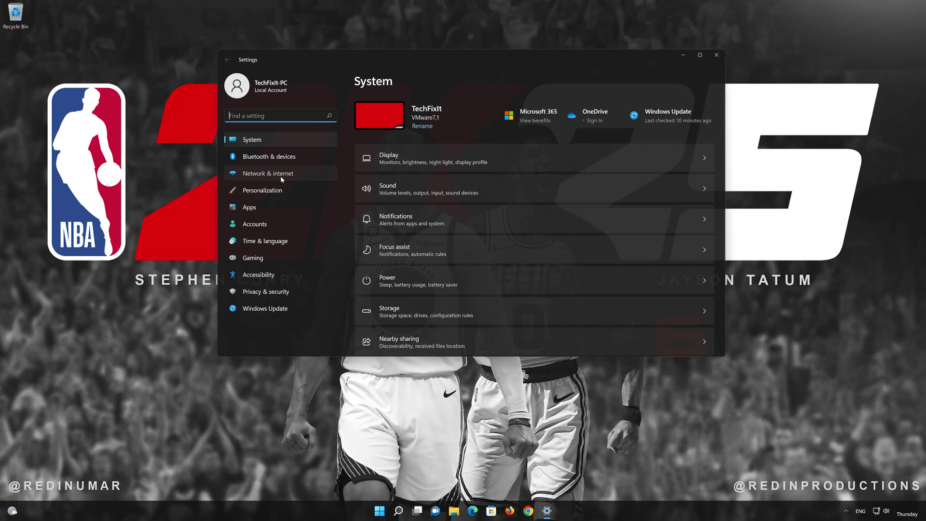
scroll(428, 203, "down", 1)
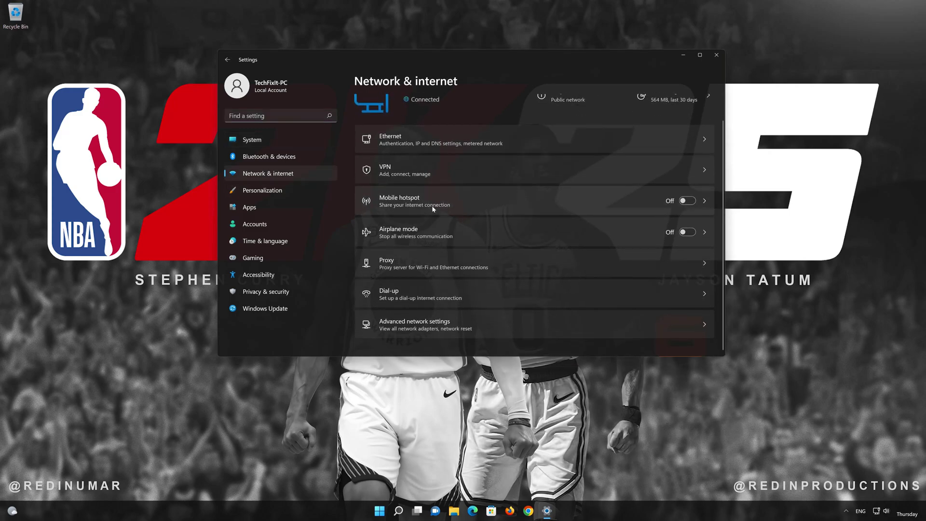
- Reset the network from Advanced network settings, accept the 5-minute restart notice, and close Settings
left_click(422, 330)
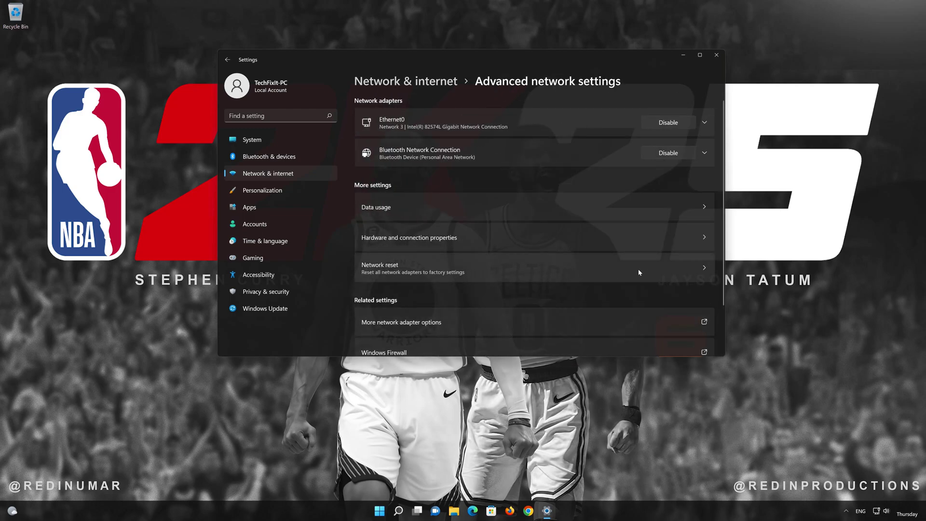
left_click(429, 269)
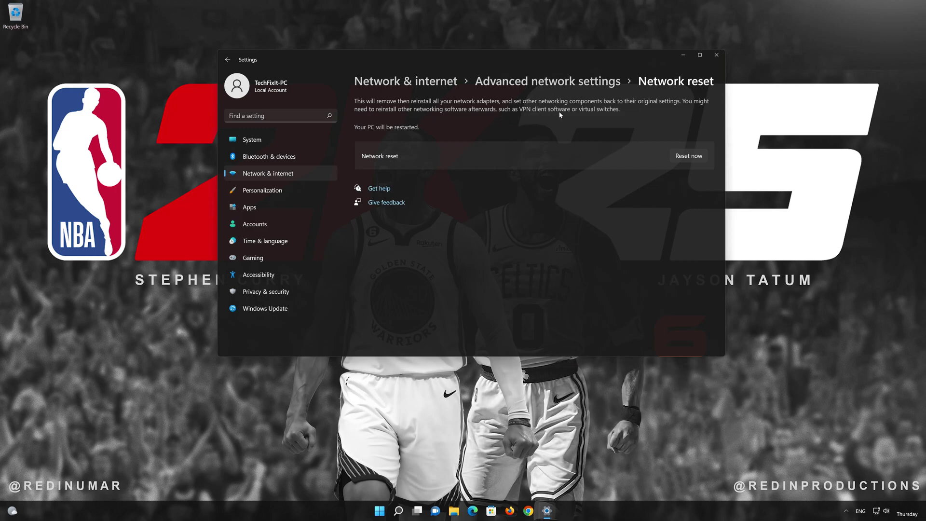
left_click(697, 156)
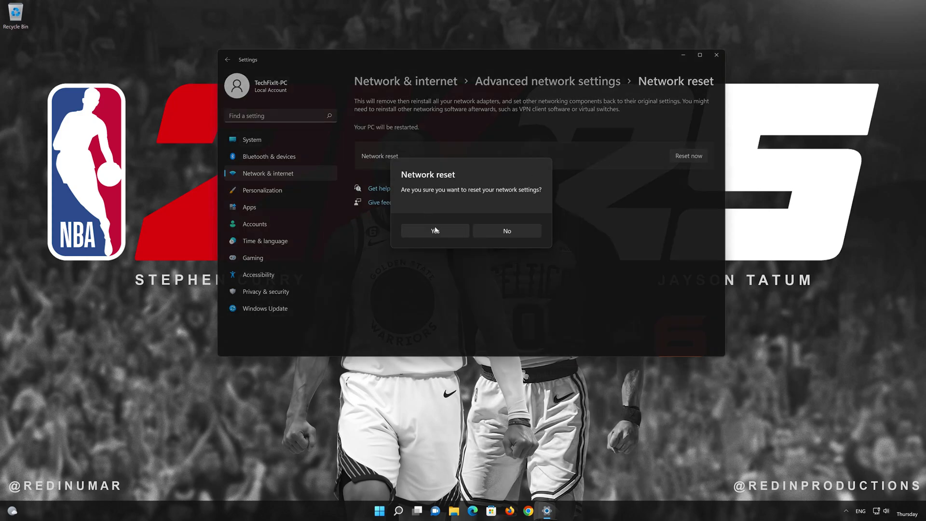
left_click(421, 237)
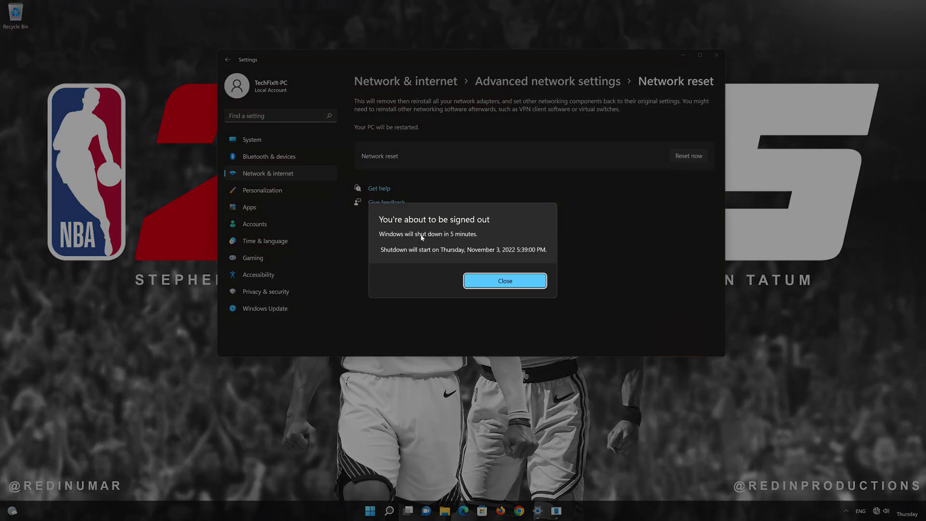
left_click(503, 282)
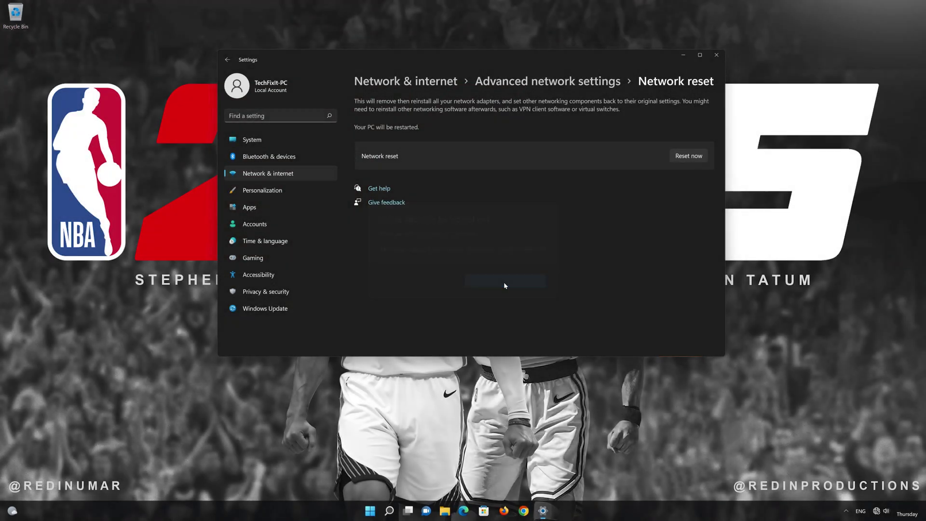
left_click(716, 54)
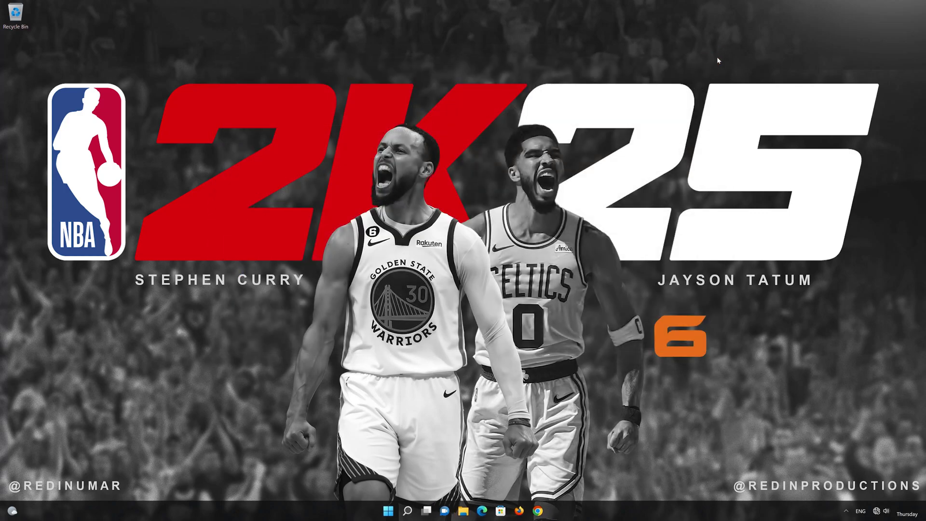
- Launch Device Manager by searching 'device manager' in the Start menu
left_click(388, 511)
left_click(567, 482)
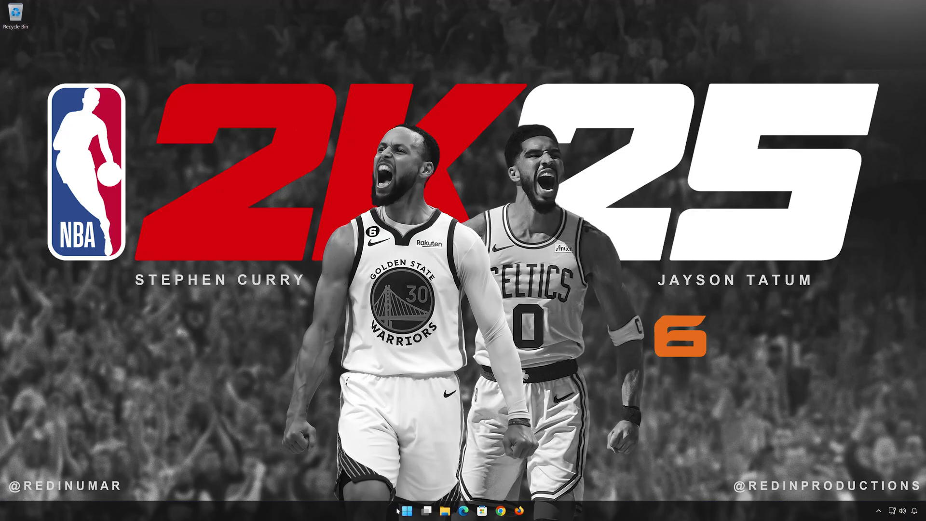
left_click(407, 512)
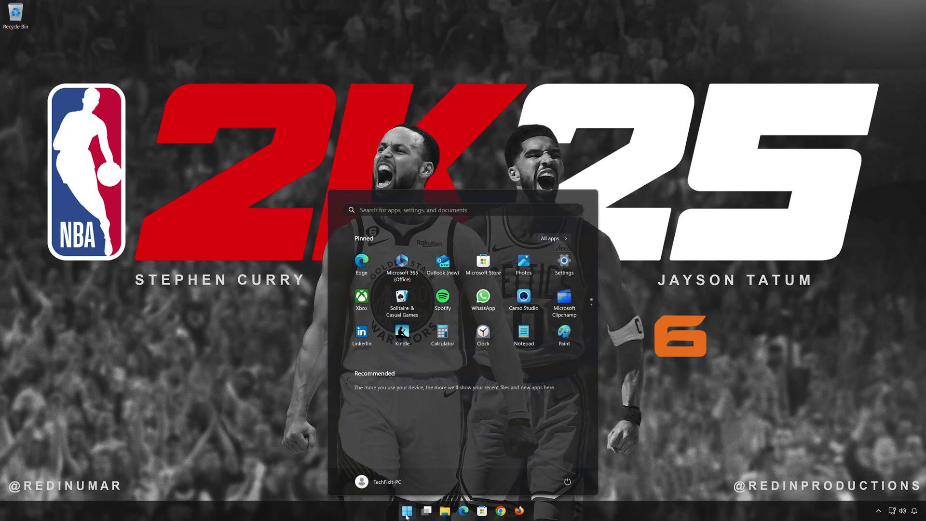
type("device manager")
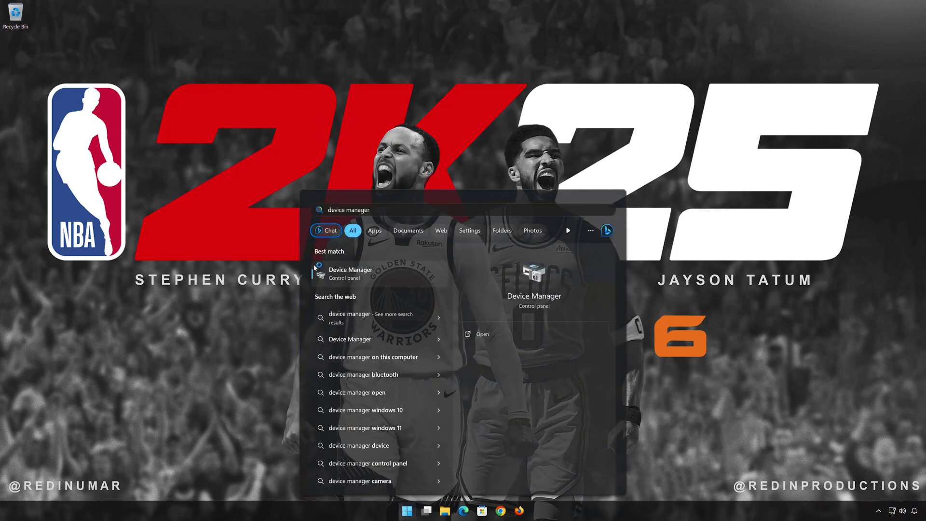
left_click(379, 272)
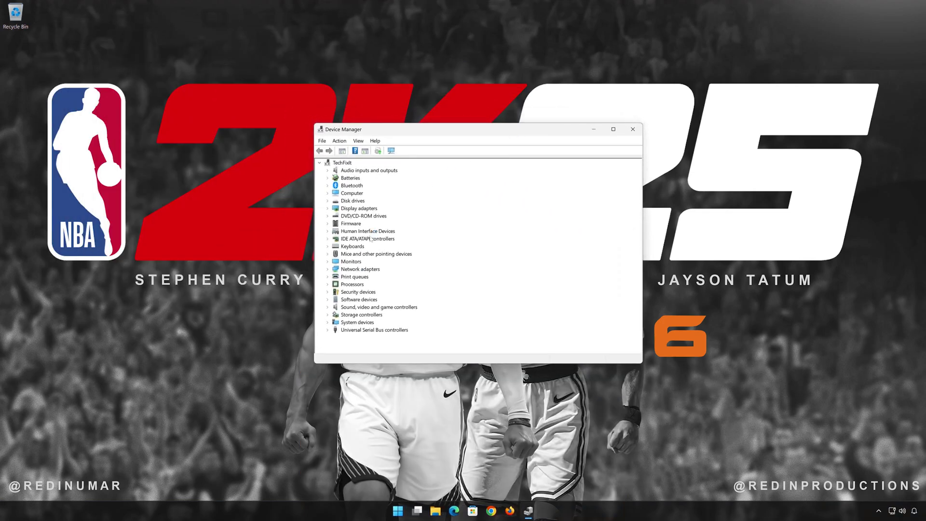
- Expand Network adapters and view the Intel(R) 82574L adapter's Driver tab, showing version 12.19.1.32
left_click(327, 269)
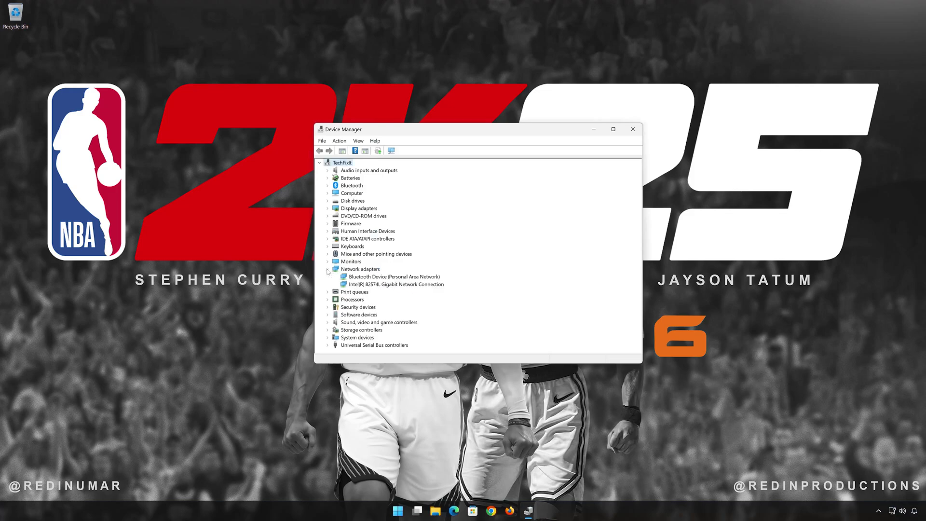
right_click(357, 285)
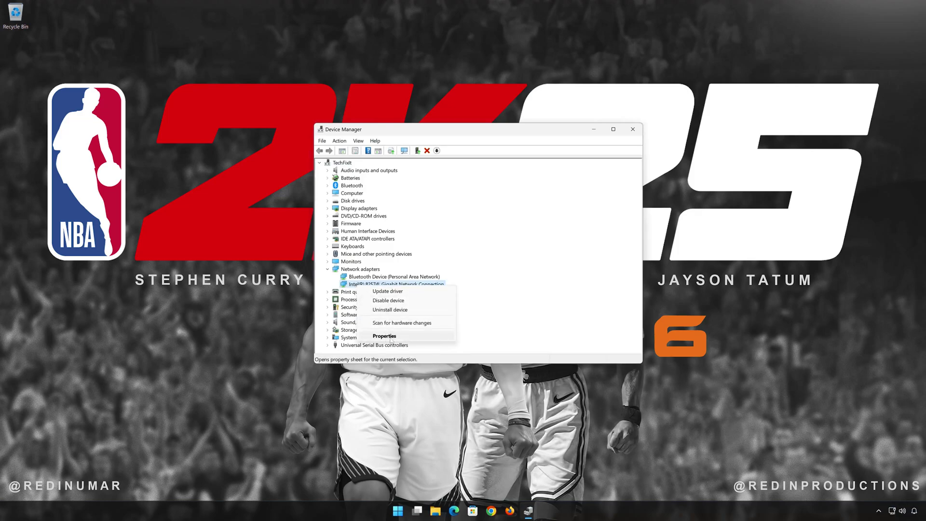
left_click(412, 337)
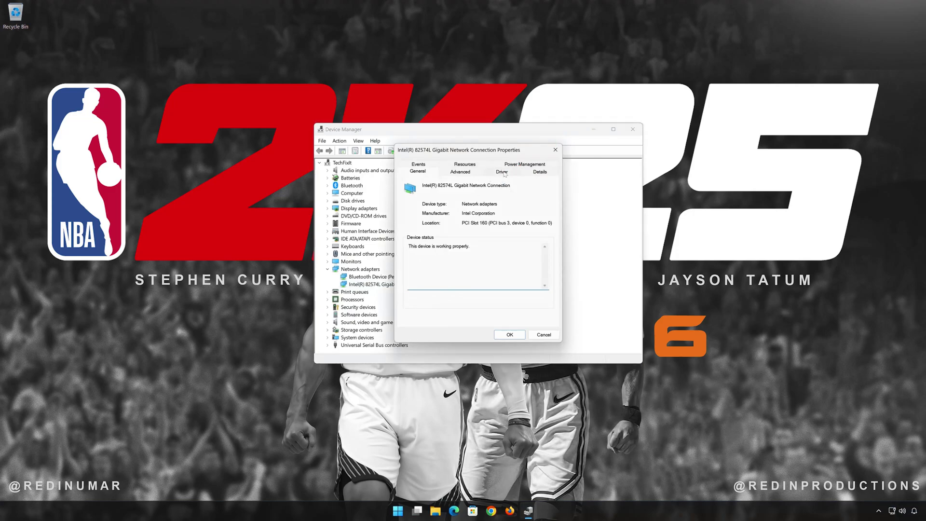
left_click(503, 172)
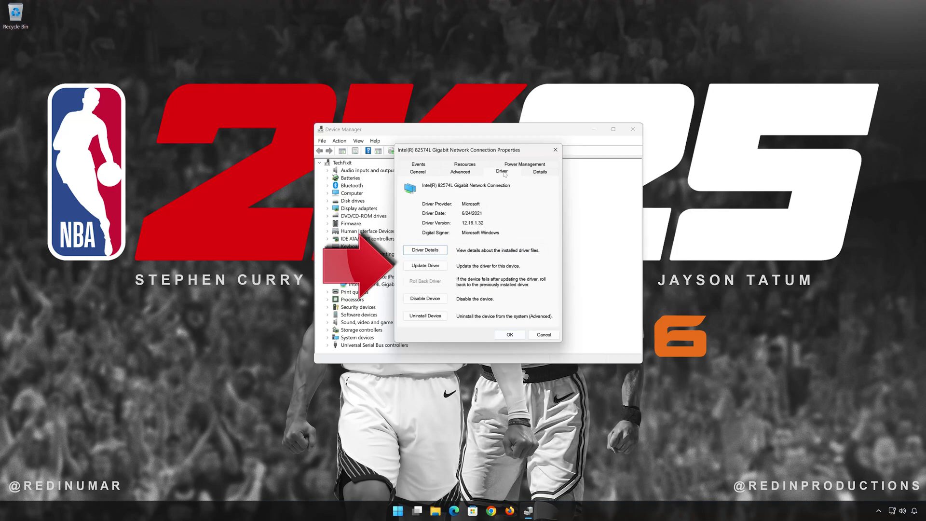
- Reinstall the Intel(R) 82574L Gigabit Network Connection driver from the compatible list, then close its dialogs
left_click(424, 266)
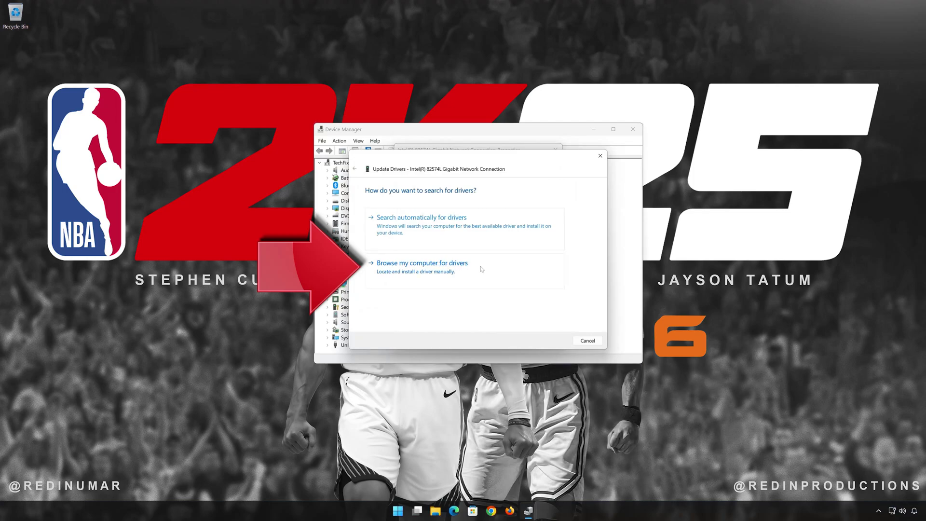
left_click(419, 269)
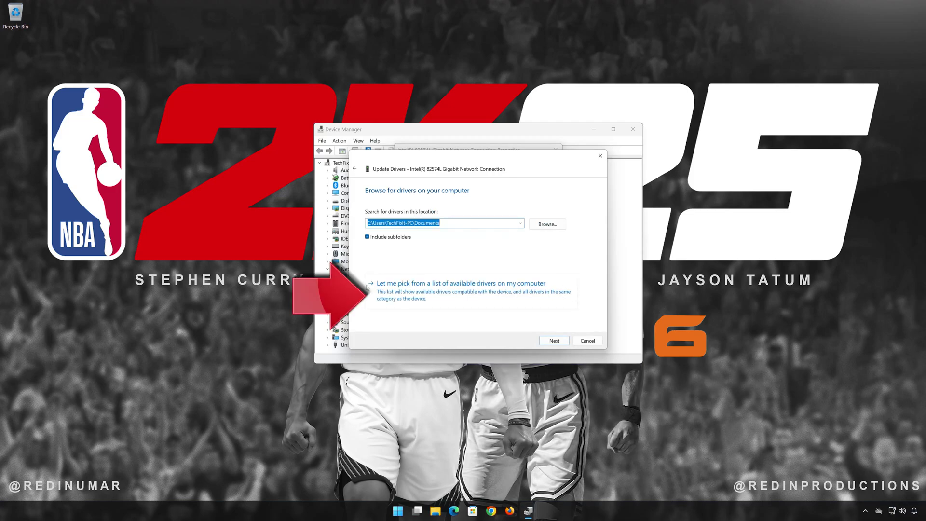
left_click(447, 292)
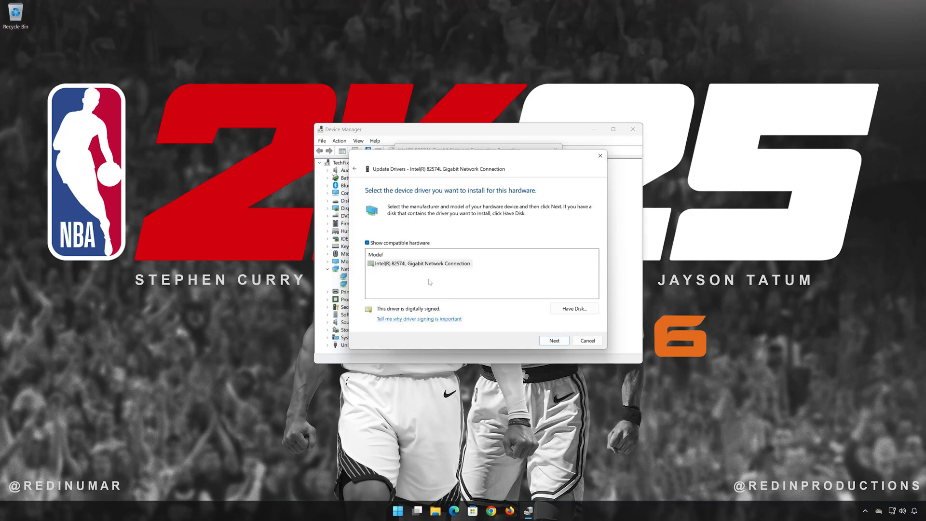
left_click(431, 265)
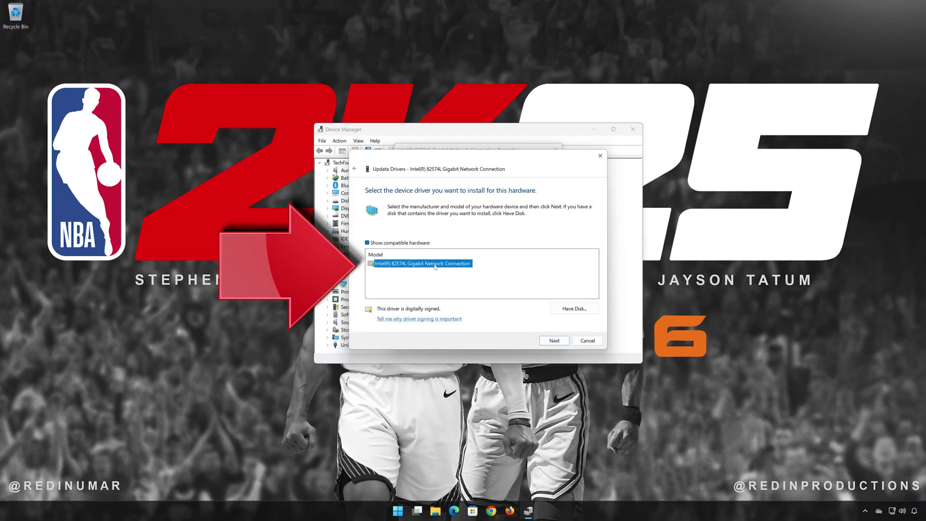
left_click(555, 341)
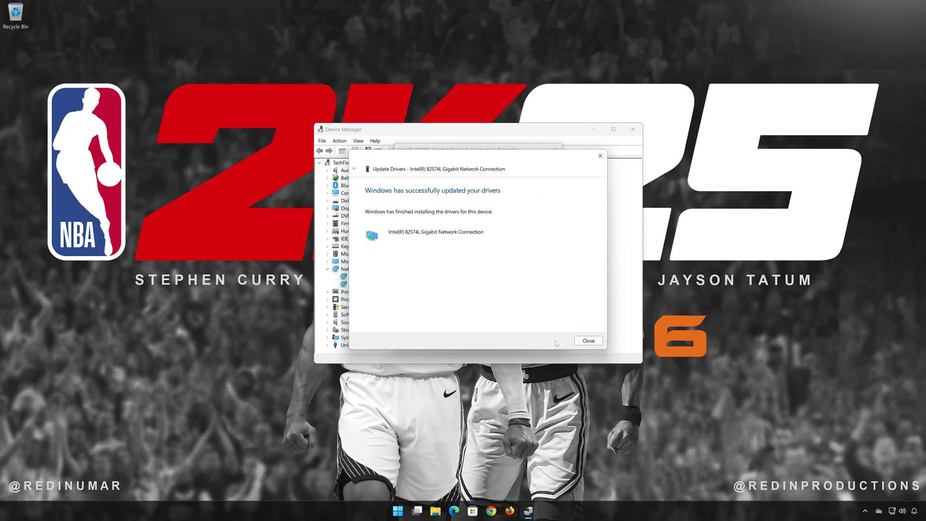
left_click(588, 340)
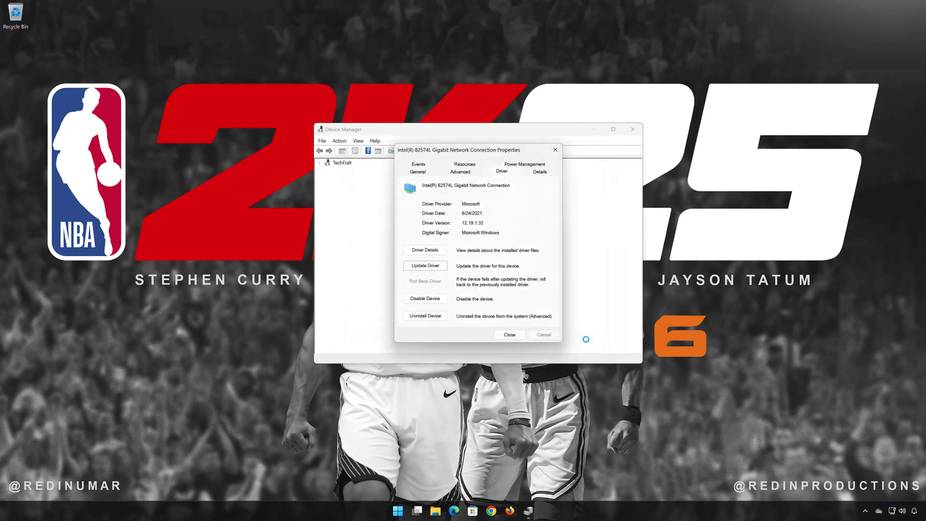
left_click(514, 334)
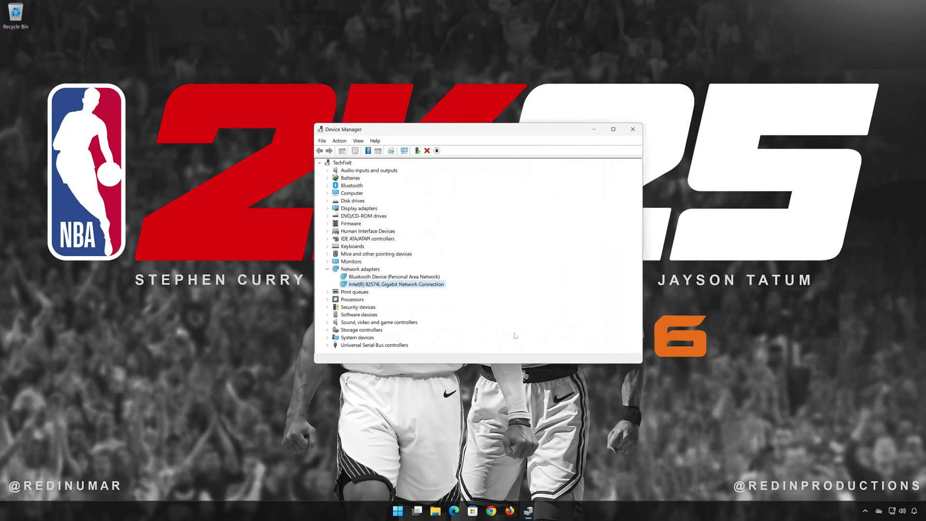
- Close Device Manager and show the Start menu's power options, including Restart
left_click(631, 130)
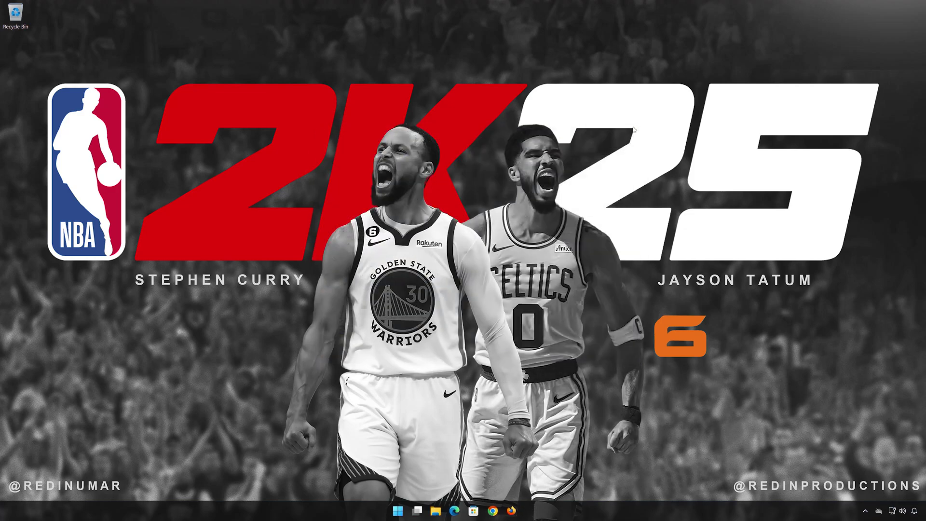
key("super")
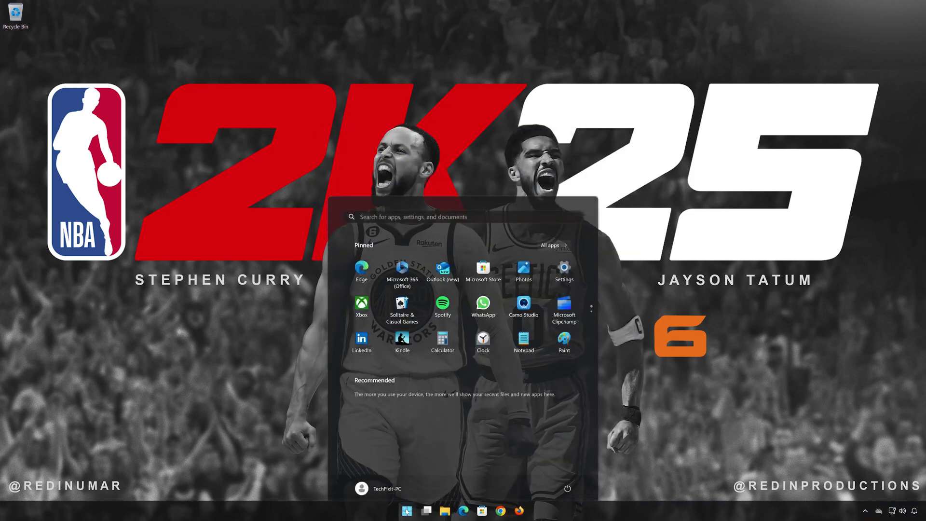
left_click(569, 482)
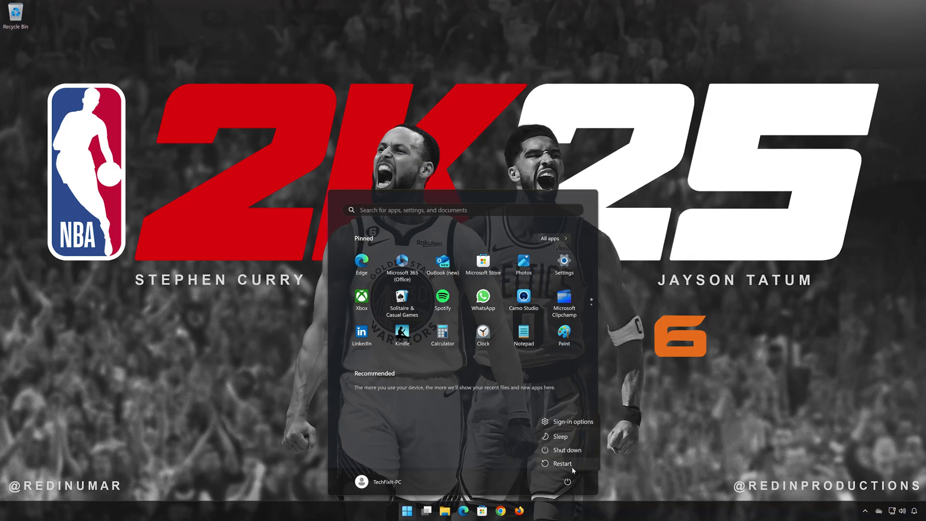